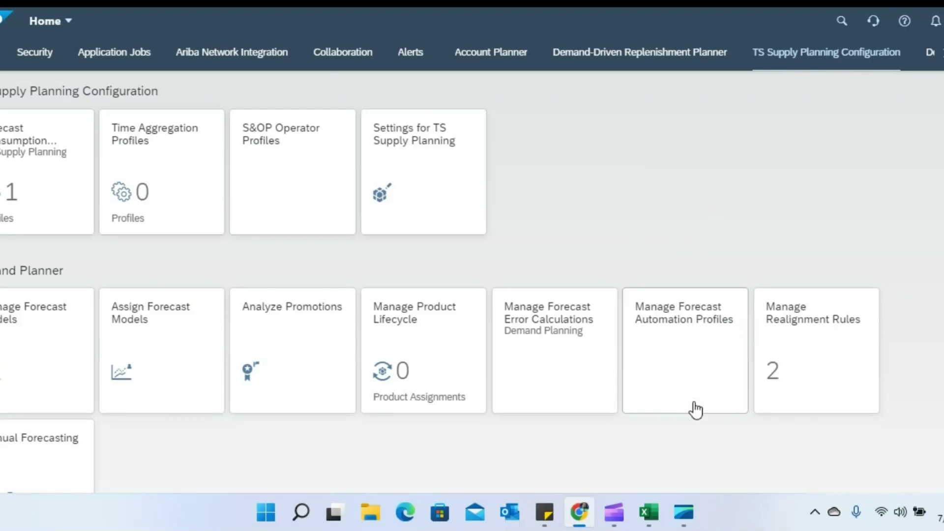
Open the settings for TS Supply Planning and load the MRNRMP (Moderna RM Planning) planning area
left_click(418, 142)
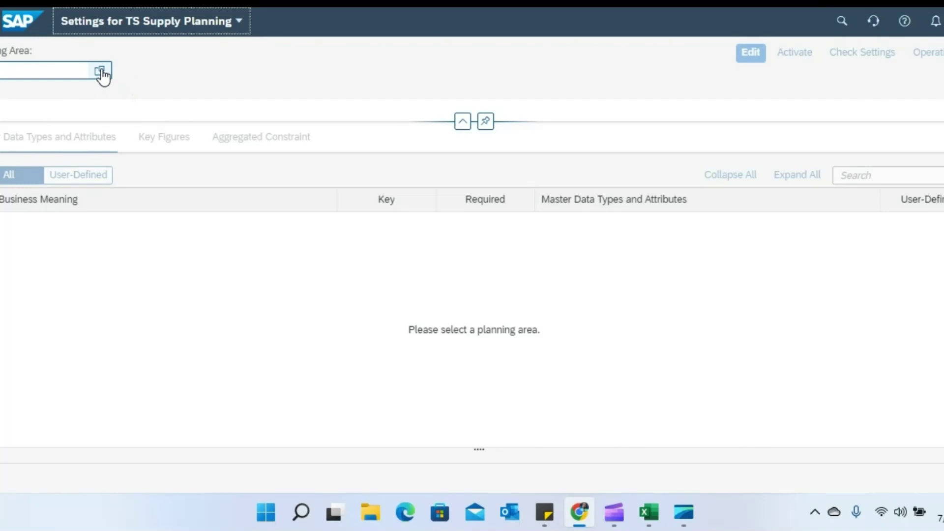
left_click(100, 72)
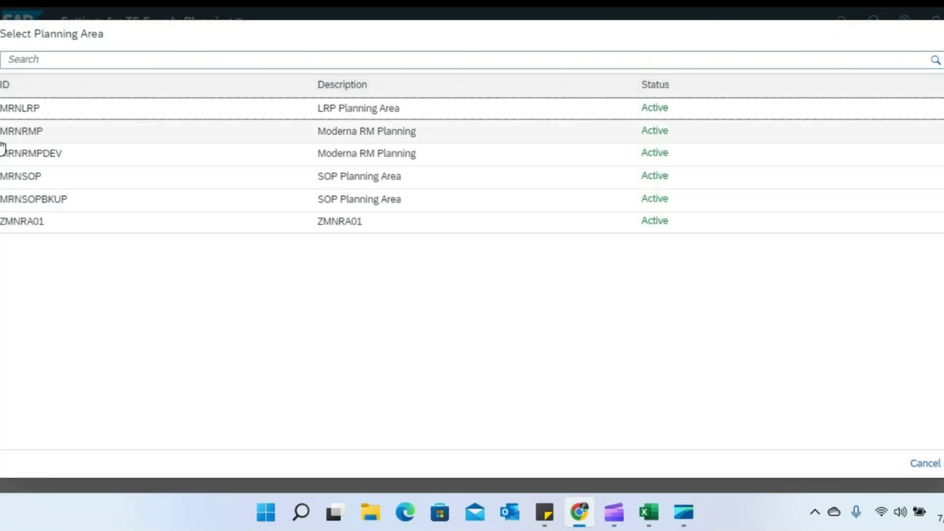
left_click(21, 136)
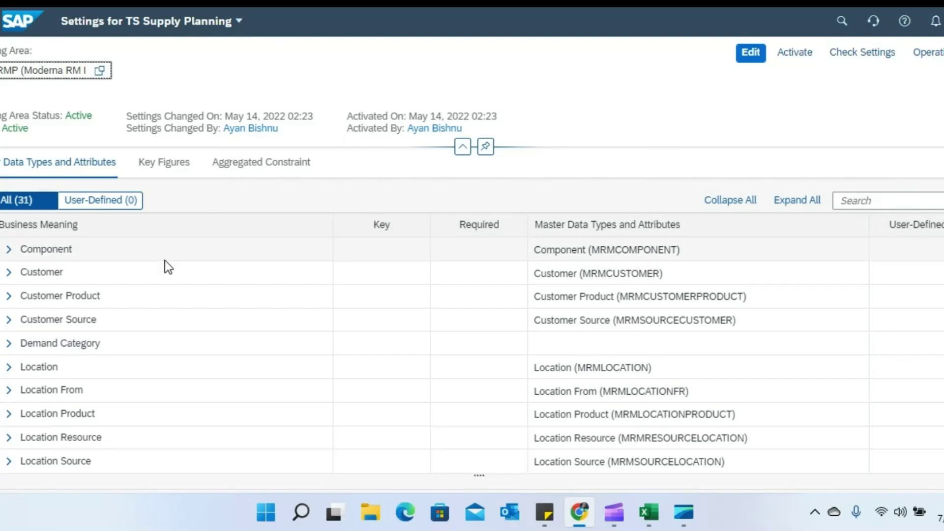
Review the full list of key figures configured for the planning area
left_click(169, 171)
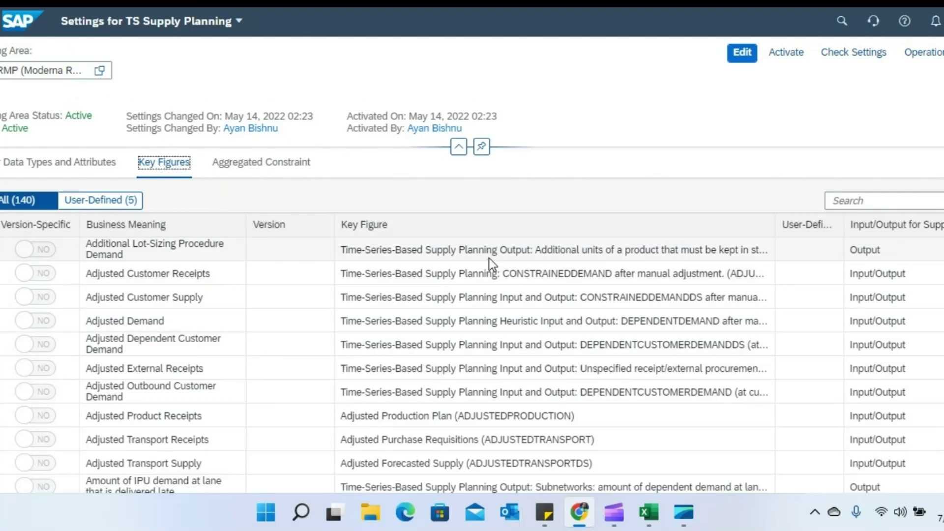
scroll(566, 275, "down", 5)
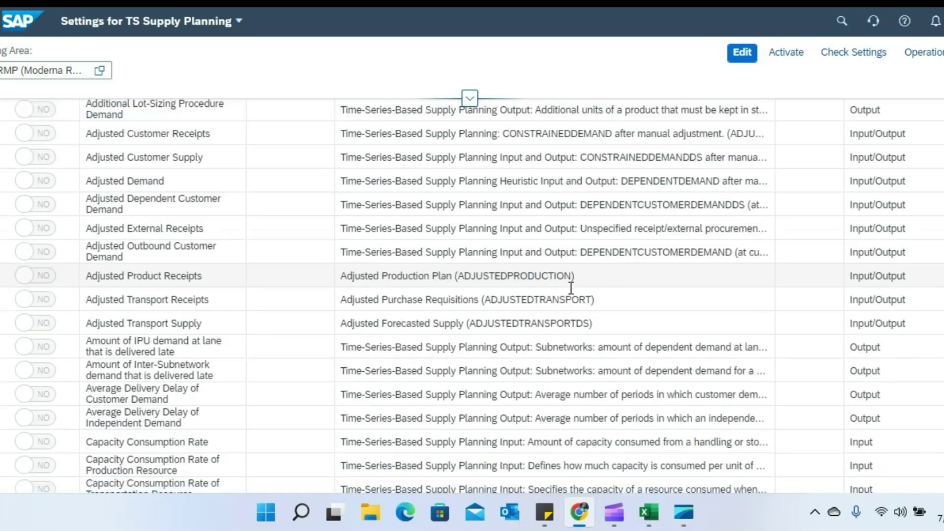
scroll(536, 197, "down", 10)
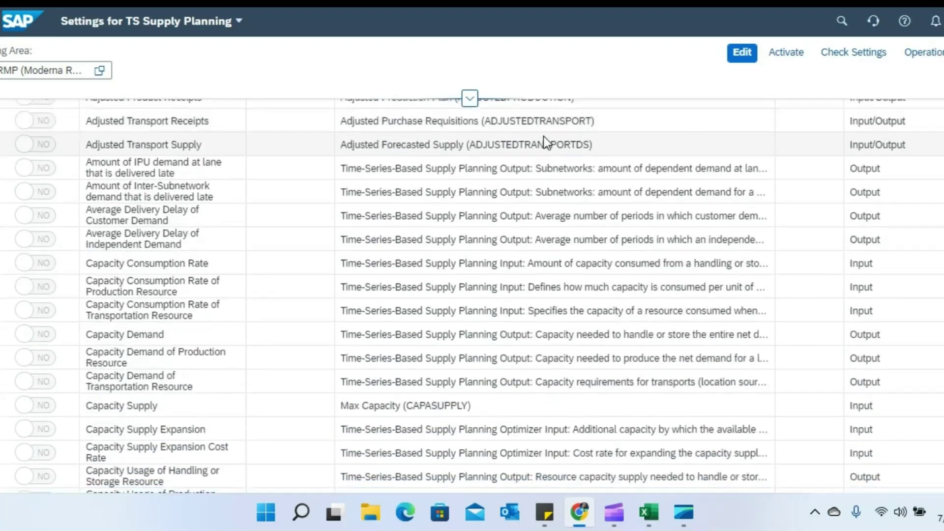
scroll(526, 232, "down", 10)
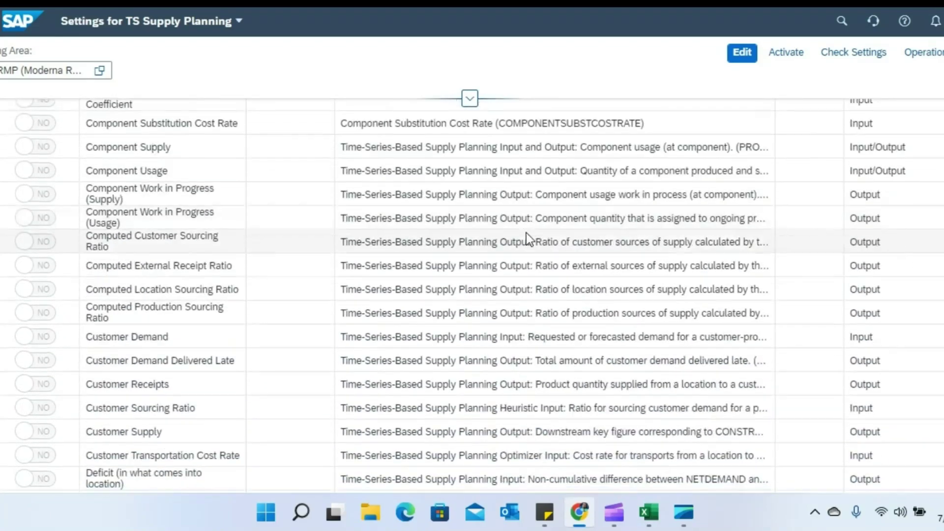
scroll(526, 232, "down", 5)
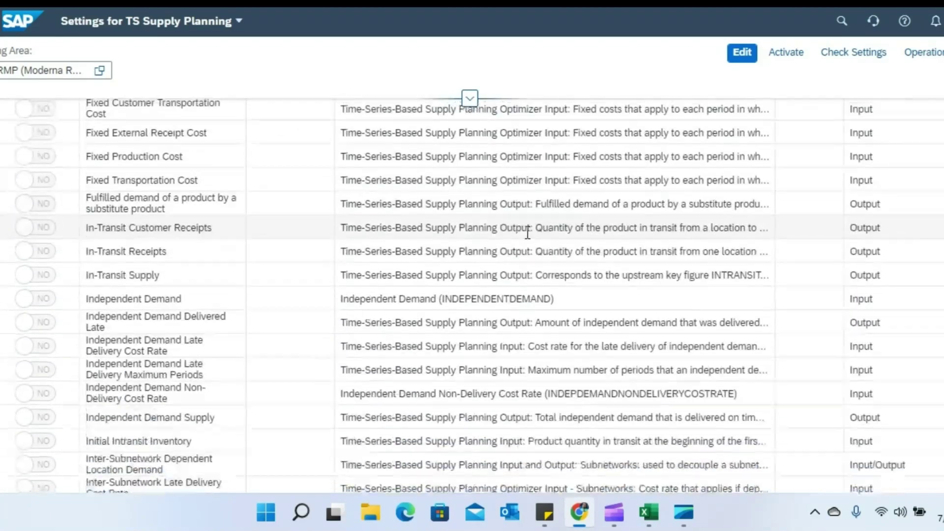
scroll(526, 232, "up", 10)
scroll(526, 233, "up", 15)
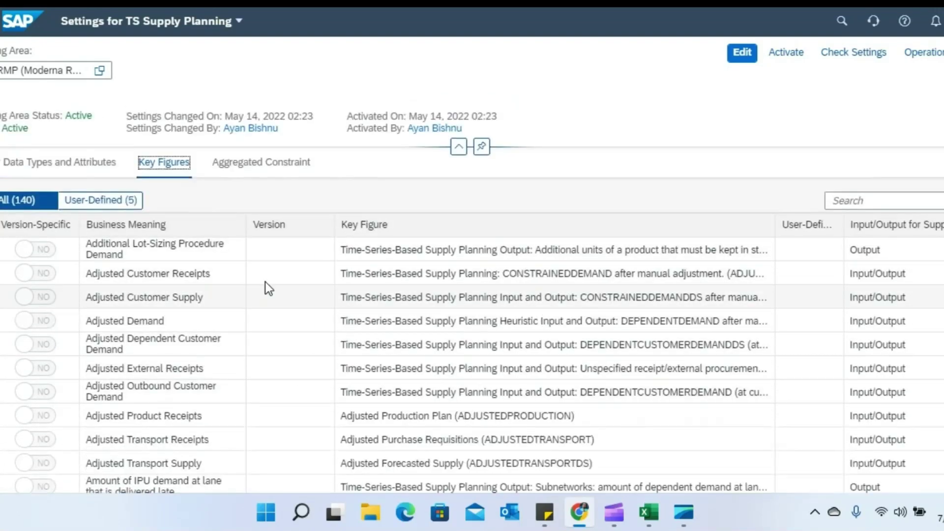
Show only the user-defined key figures and examine the Baseline and UNCONSTR key figure mappings of Dependent Demand
left_click(117, 205)
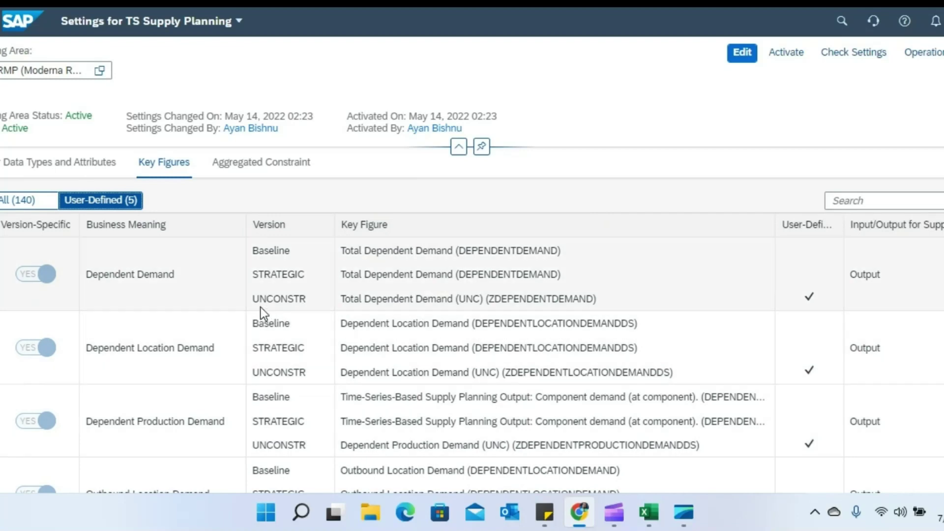
left_click_drag(252, 300, 309, 301)
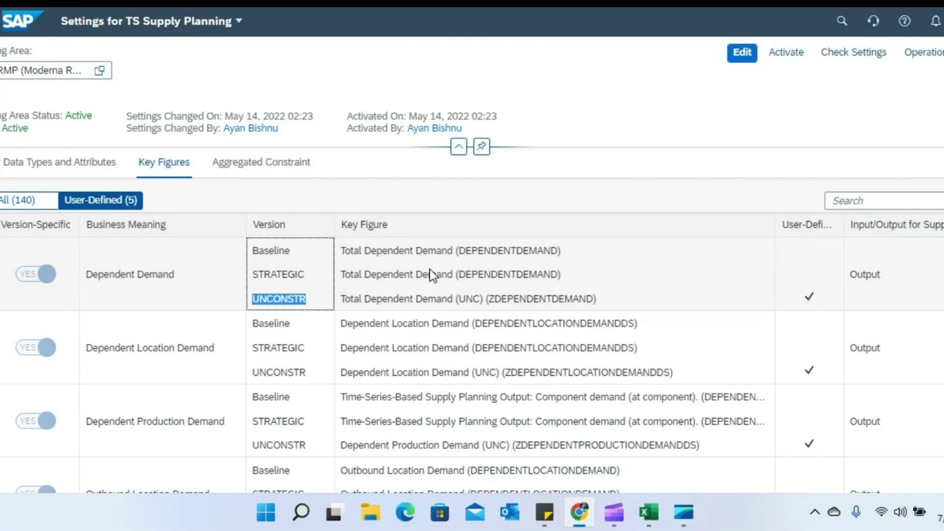
left_click_drag(459, 251, 544, 254)
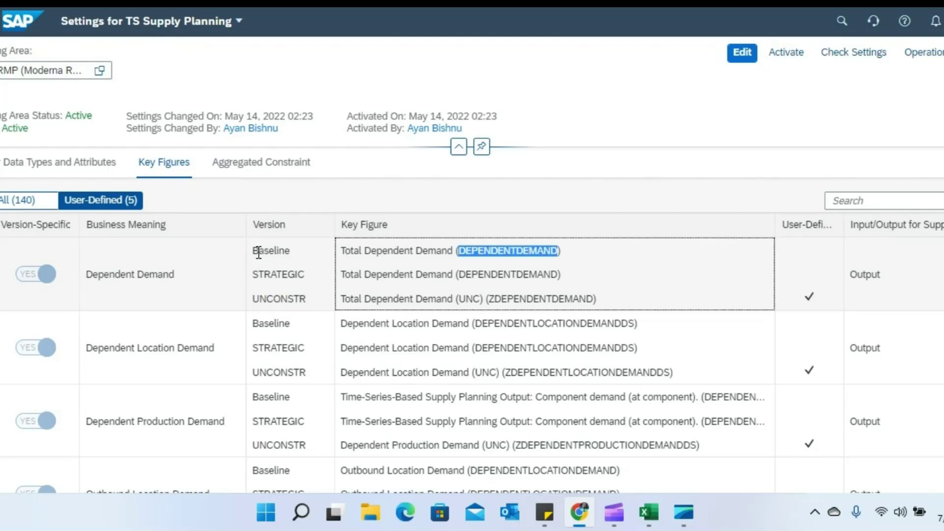
left_click_drag(253, 251, 519, 257)
left_click(538, 253)
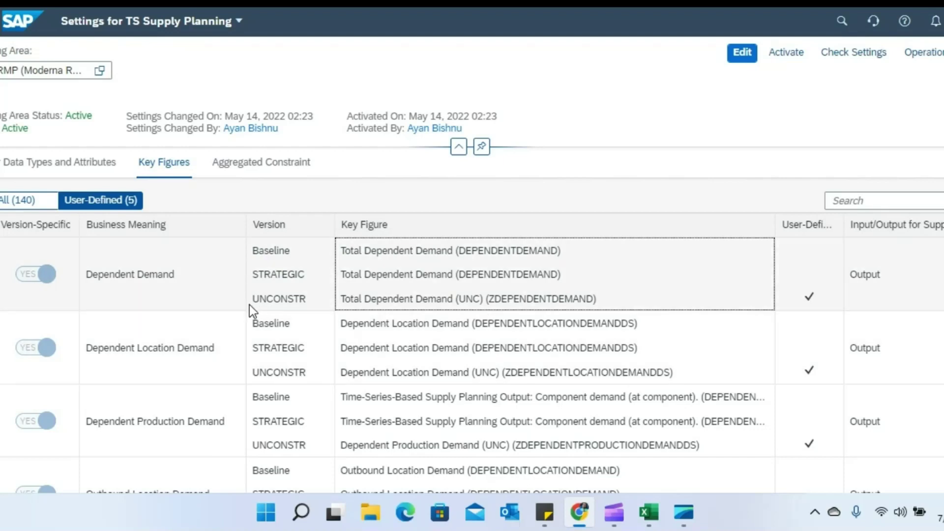
left_click_drag(256, 300, 396, 295)
left_click(480, 295)
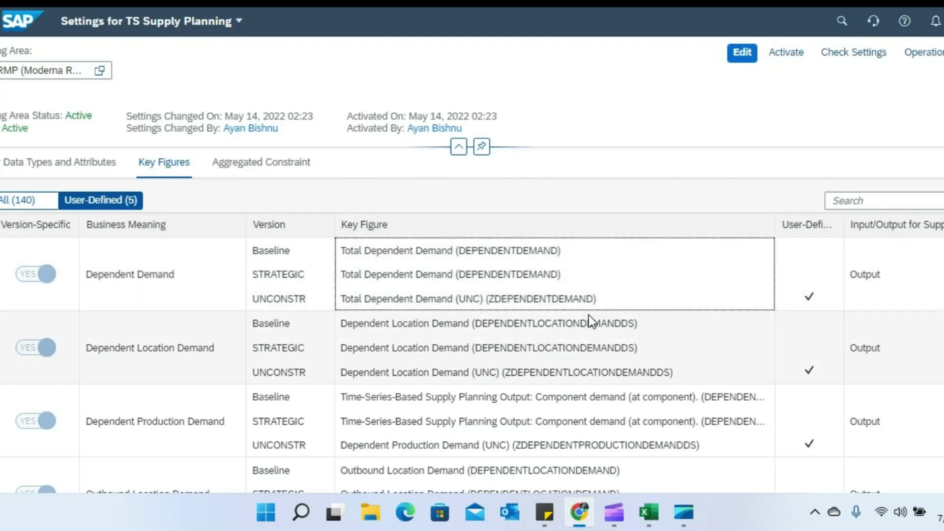
left_click_drag(596, 301, 492, 299)
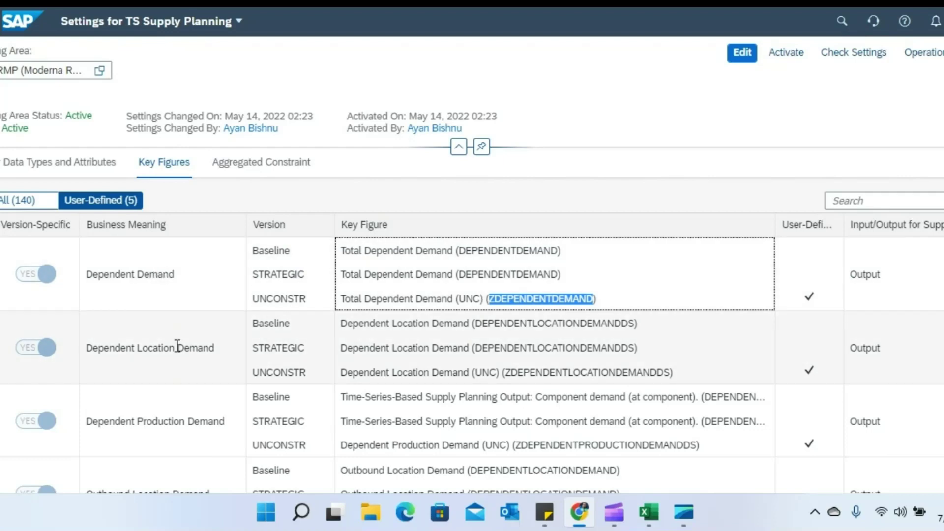
Look over the remaining user-defined key figures and recheck which key figure Dependent Demand uses in the UNCONSTR version
scroll(177, 349, "down", 2)
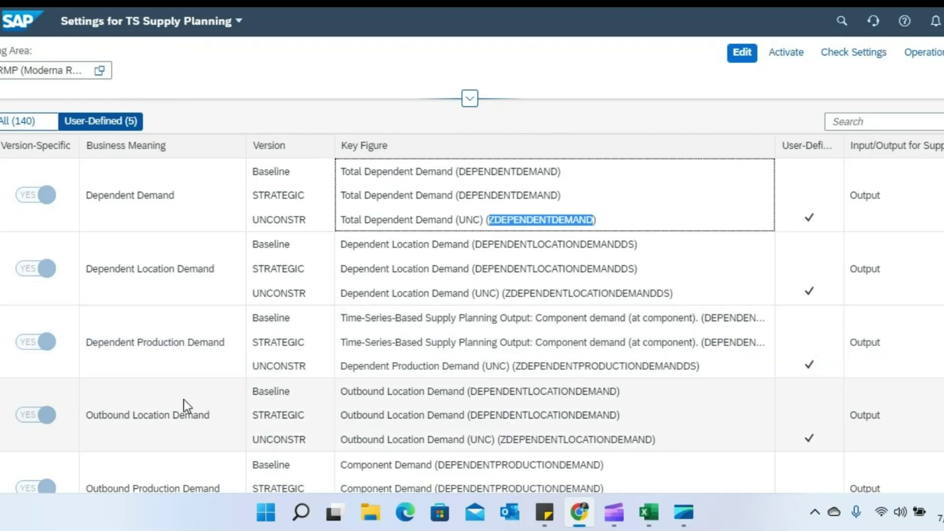
scroll(169, 337, "down", 2)
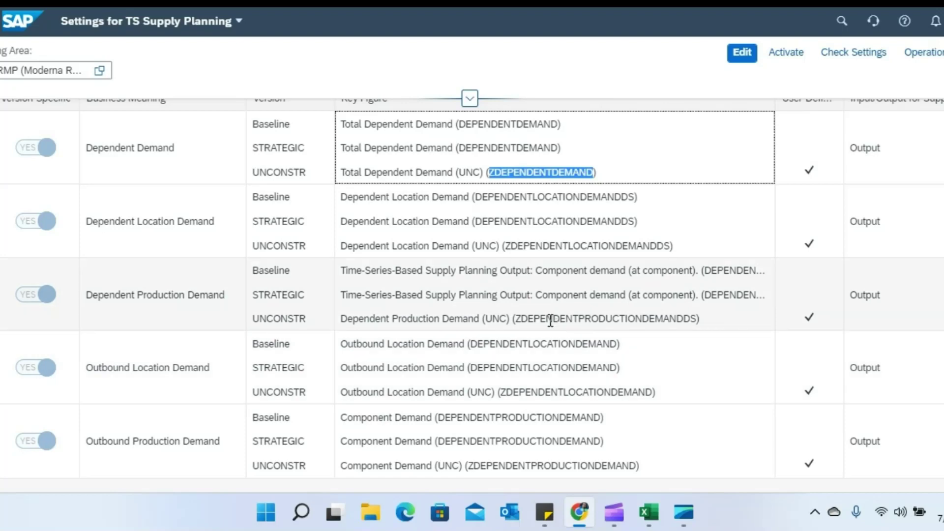
scroll(551, 321, "up", 2)
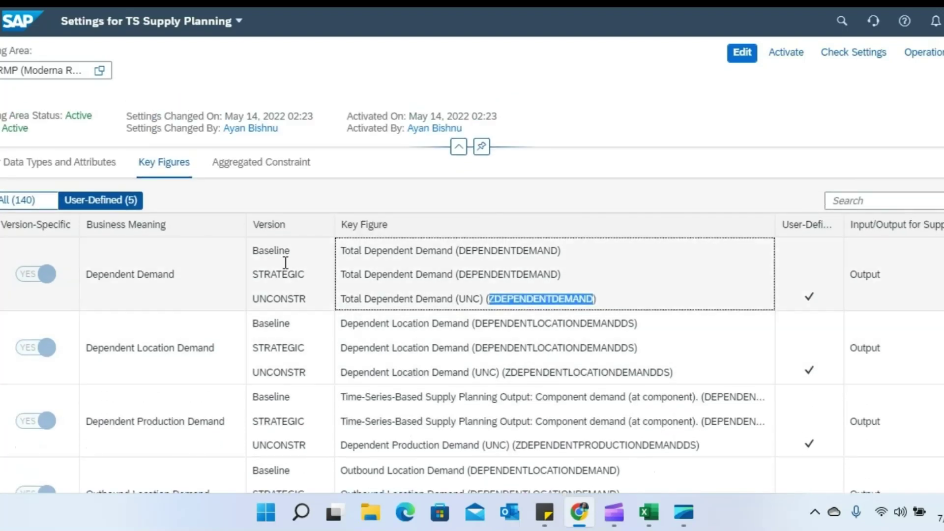
left_click(258, 250)
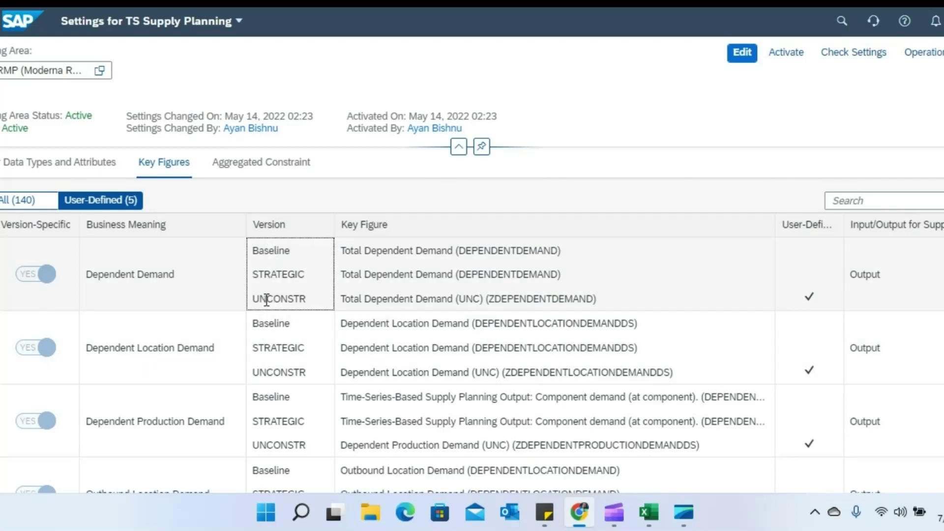
left_click_drag(252, 298, 308, 301)
left_click(492, 298)
left_click_drag(491, 298, 594, 300)
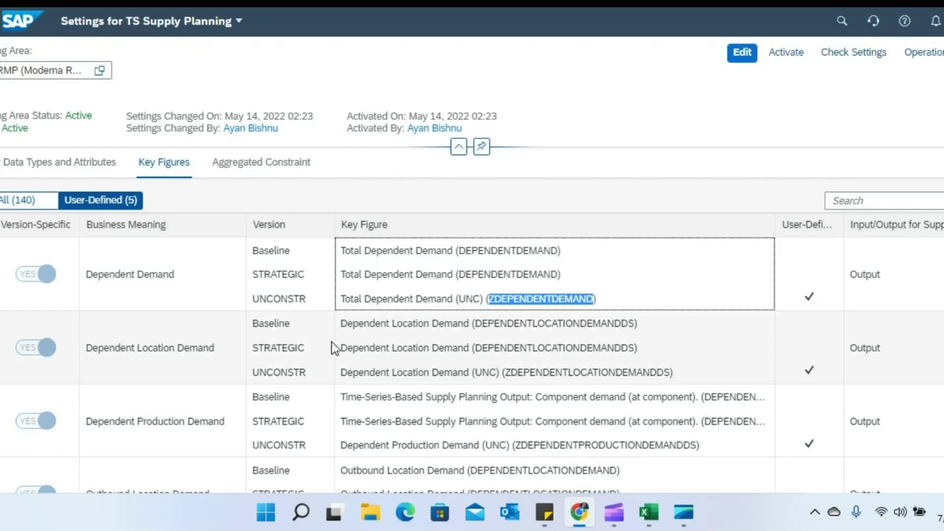
mouse_move(647, 513)
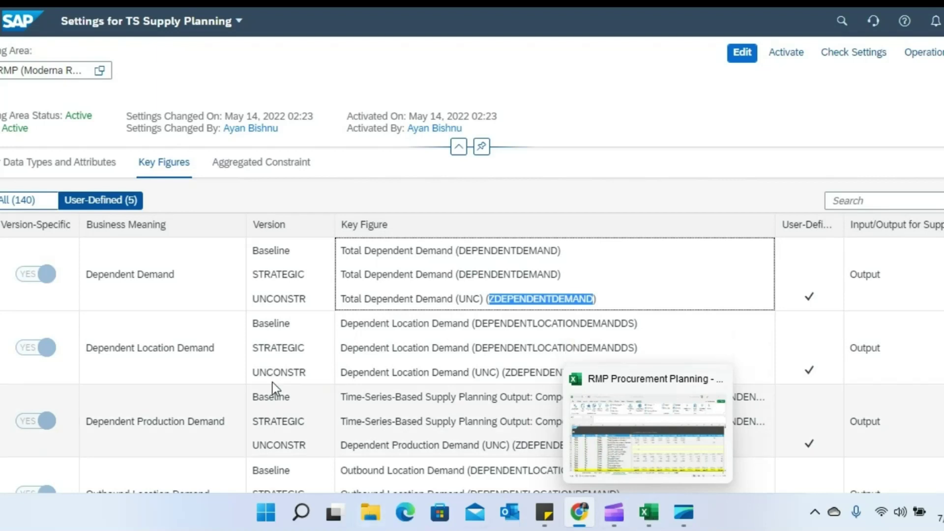
left_click(271, 297)
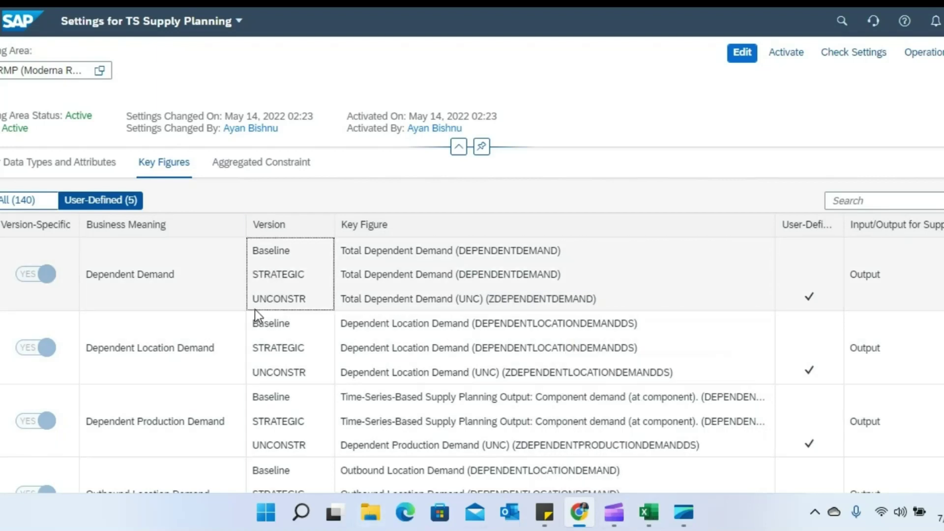
left_click_drag(342, 300, 421, 309)
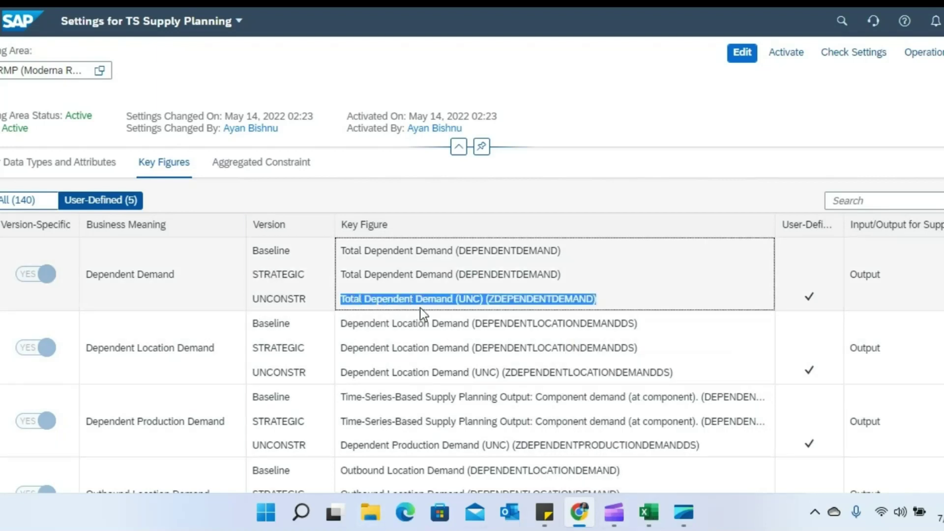
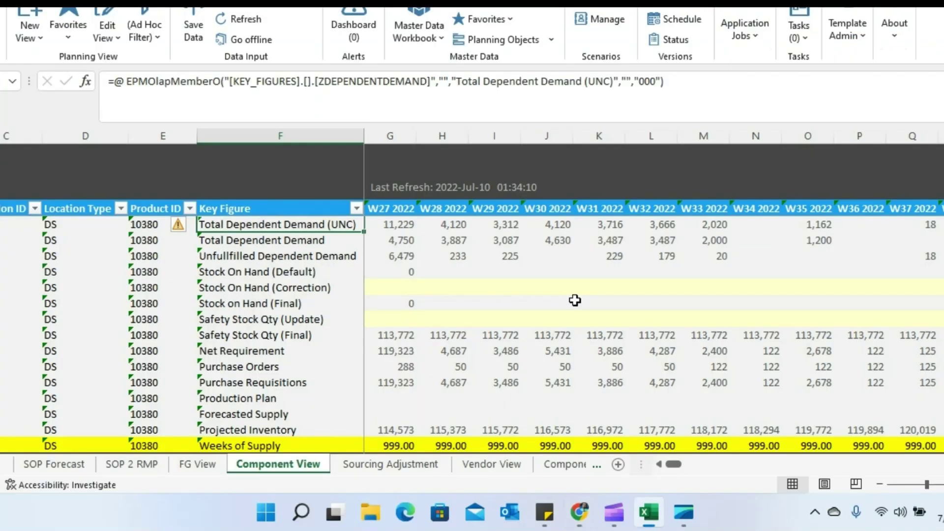
Compare the Total Dependent Demand (UNC) and Total Dependent Demand rows for product 10380 across W27 to W37 2022
left_click(269, 243)
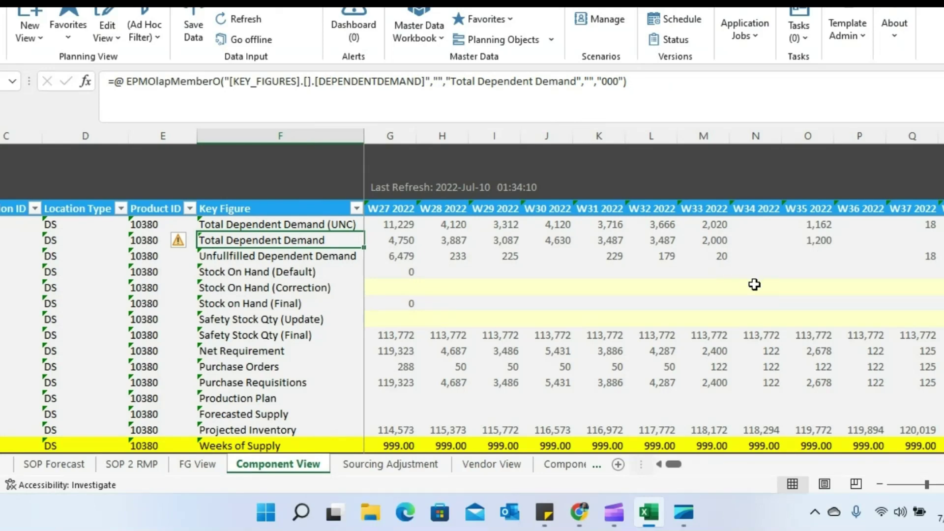
left_click(313, 225)
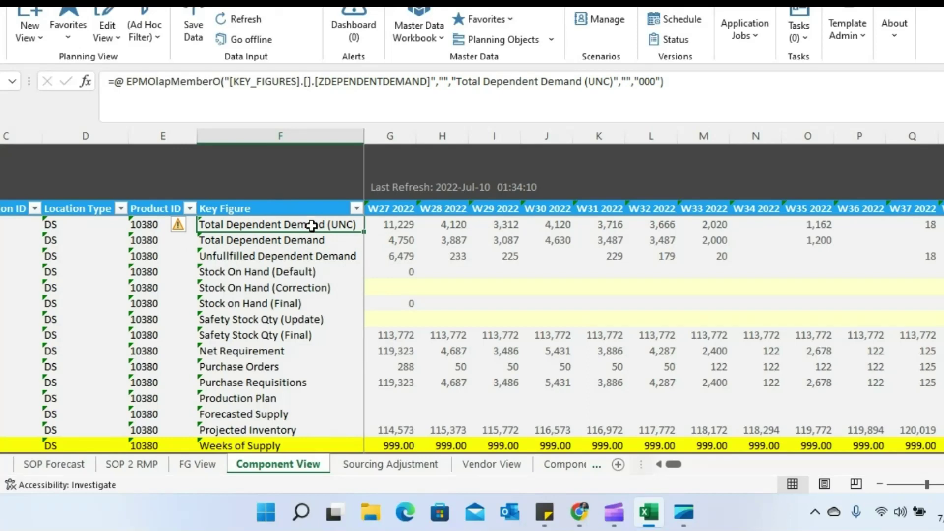
left_click_drag(312, 225, 938, 225)
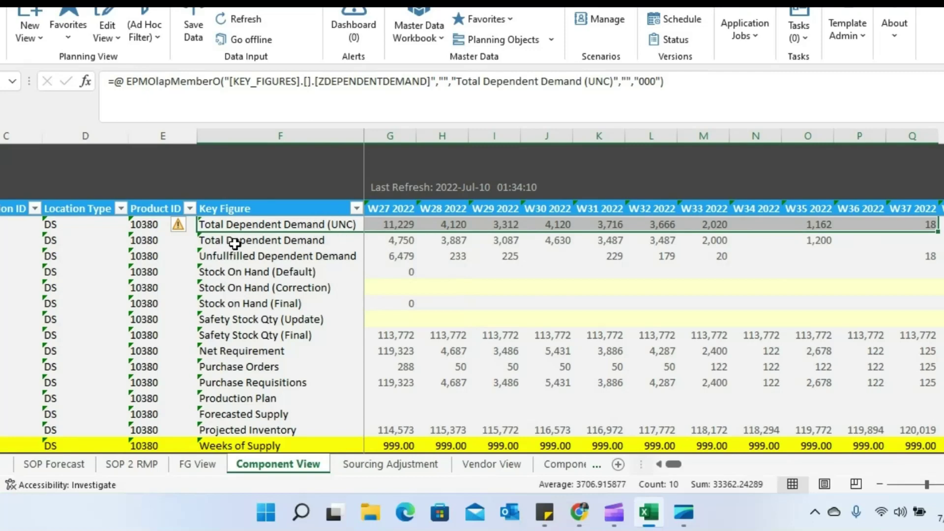
left_click_drag(234, 242, 924, 237)
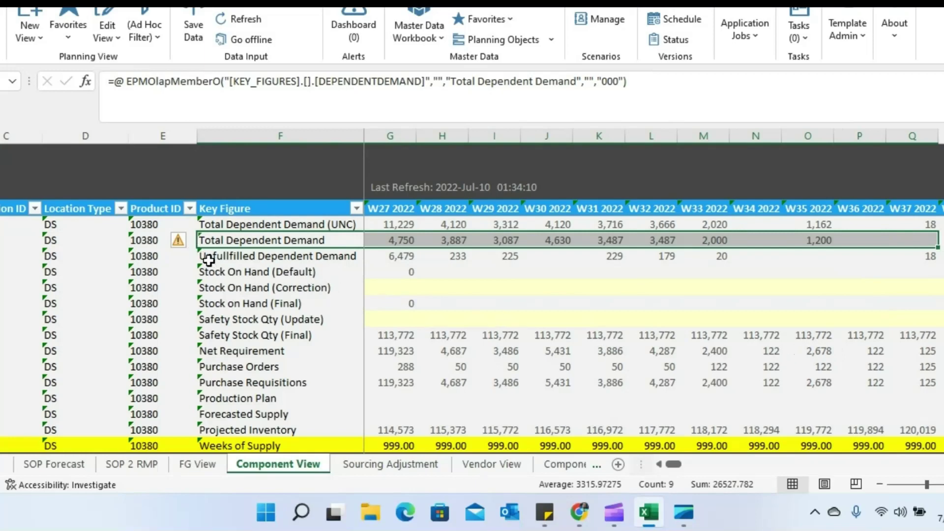
left_click(402, 224)
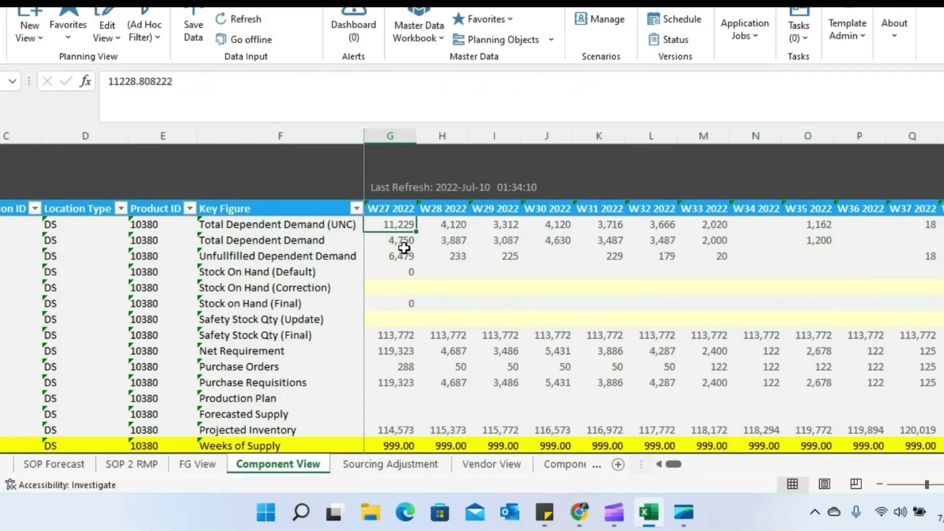
left_click(402, 240)
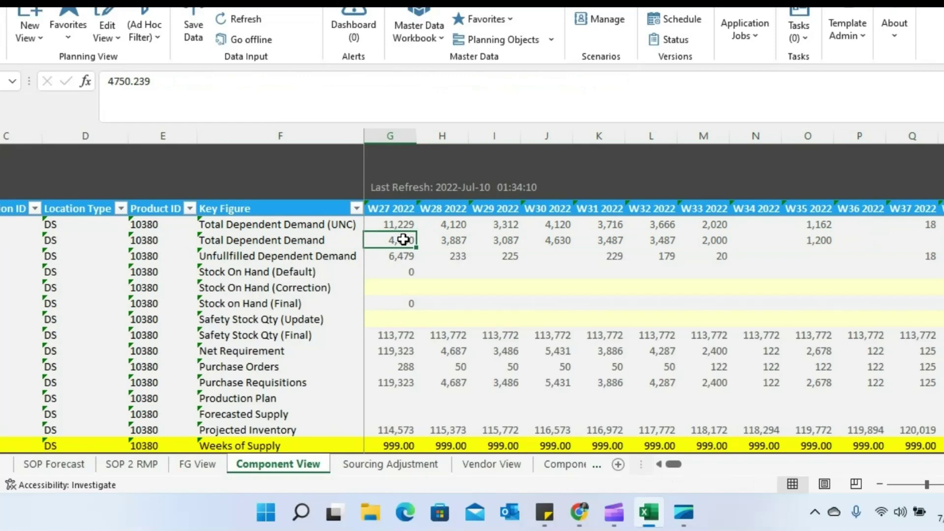
Examine the weekly values of the Unfullfilled Dependent Demand row from W27 2022 onward
left_click(205, 255)
left_click_drag(204, 256, 922, 248)
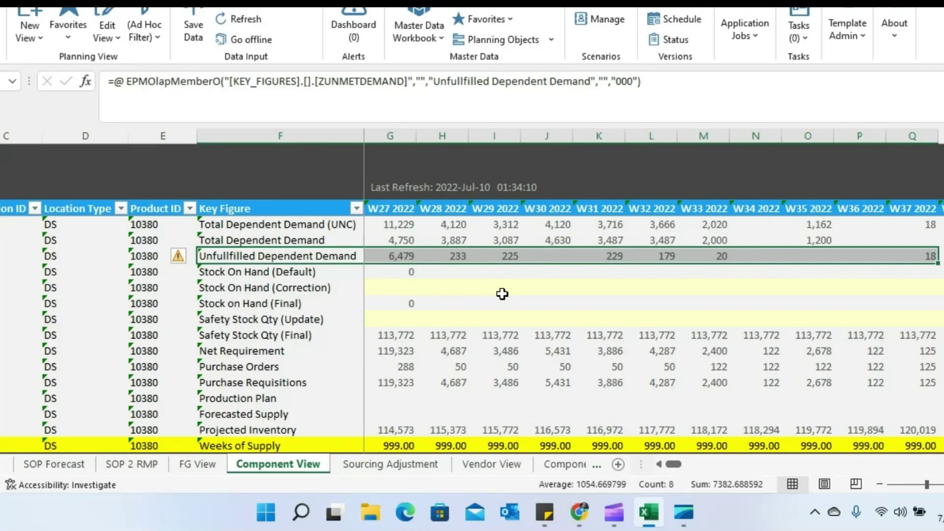
left_click_drag(250, 258, 799, 257)
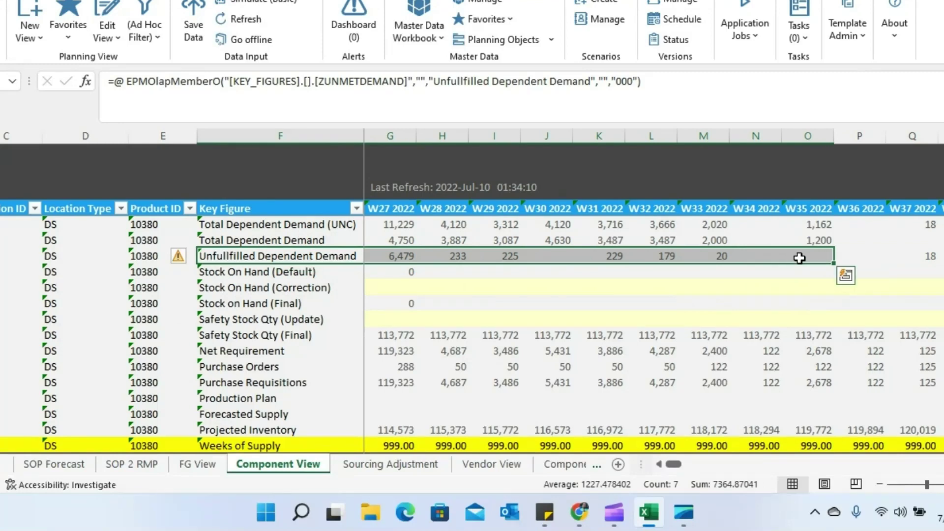